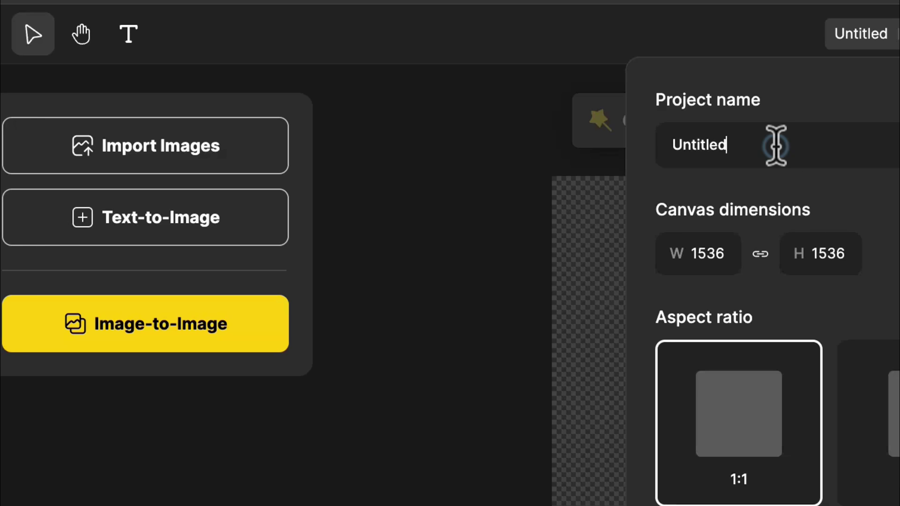
- Name the project '3d characters' and apply the square 1:1 canvas at 1536 × 1536
double_click(776, 145)
text(3d characters)
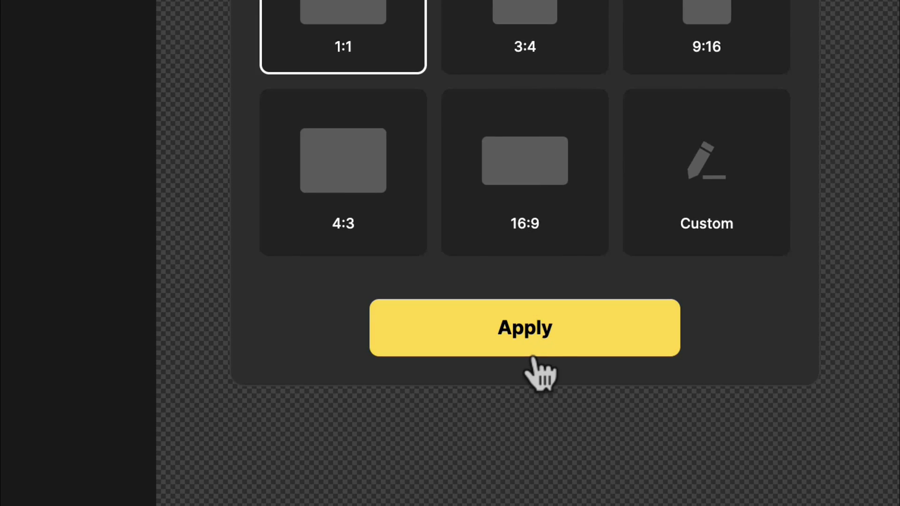
click(534, 355)
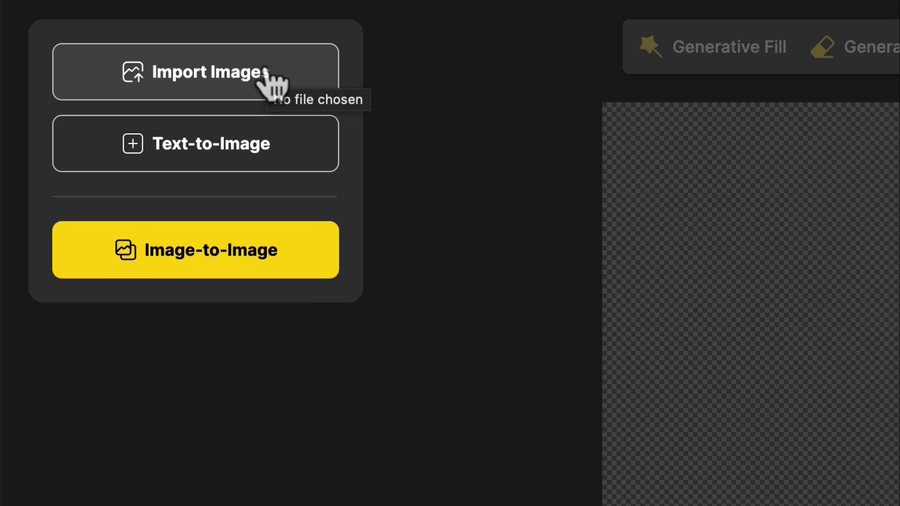
- Import the cartoon SpongeBob picture and open Image-to-Image for it
click(244, 70)
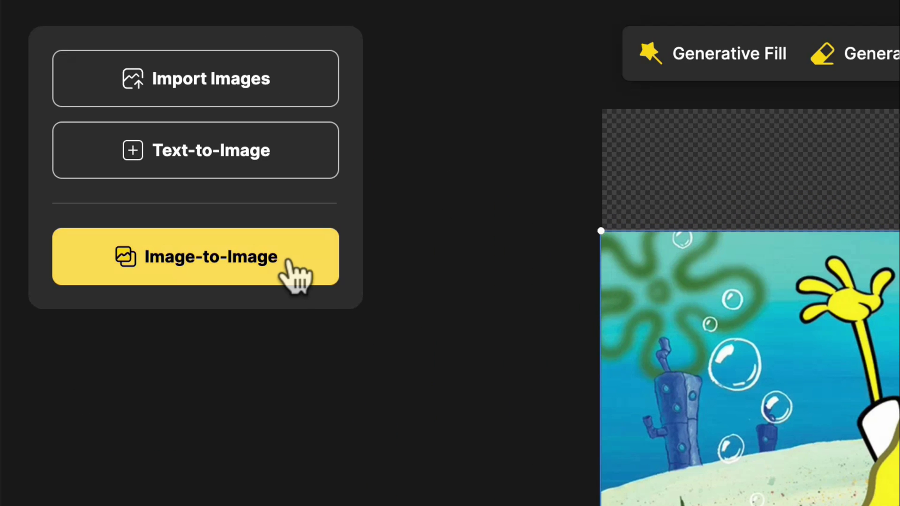
click(287, 261)
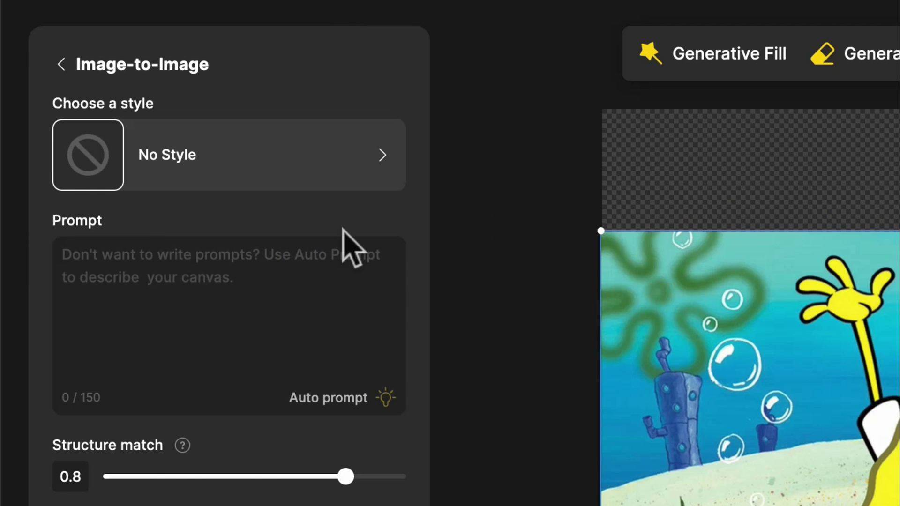
- Choose the Realistic card from the Image-to-Image style gallery instead of No Style
click(338, 170)
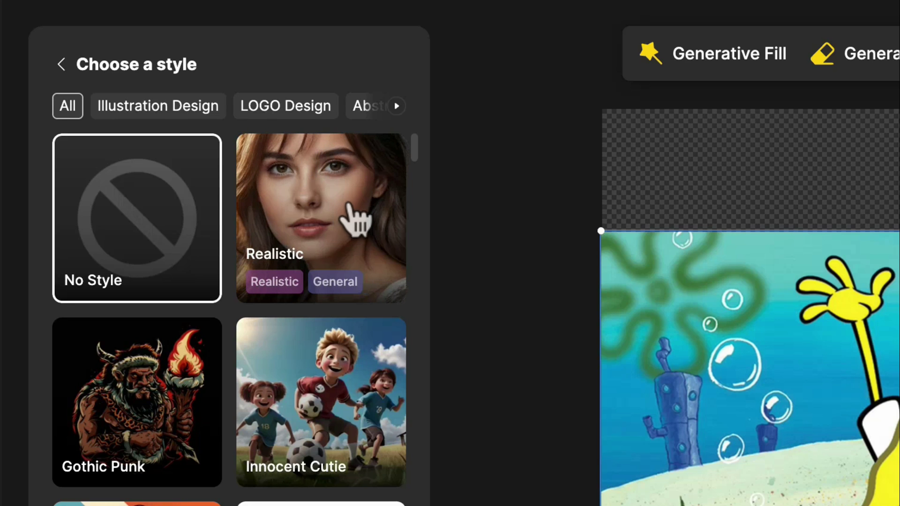
scroll(363, 468, down, 8)
scroll(295, 443, down, 6)
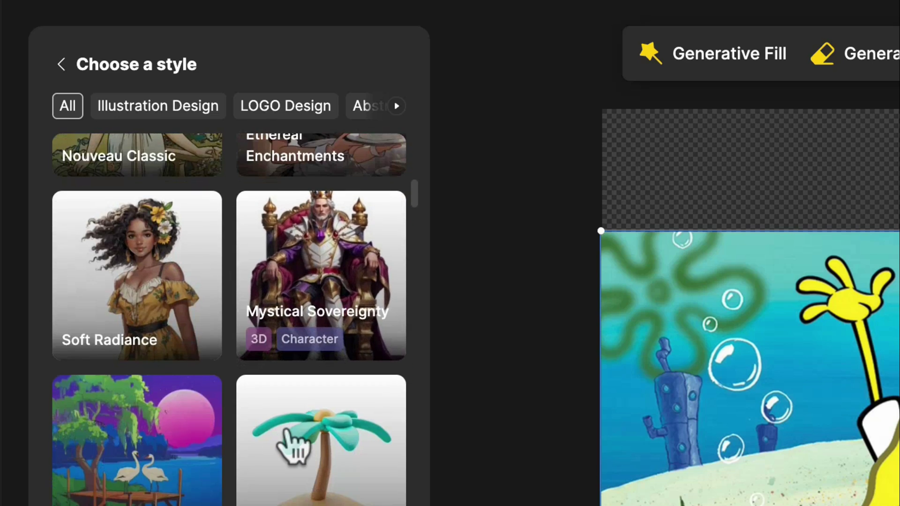
scroll(295, 446, up, 12)
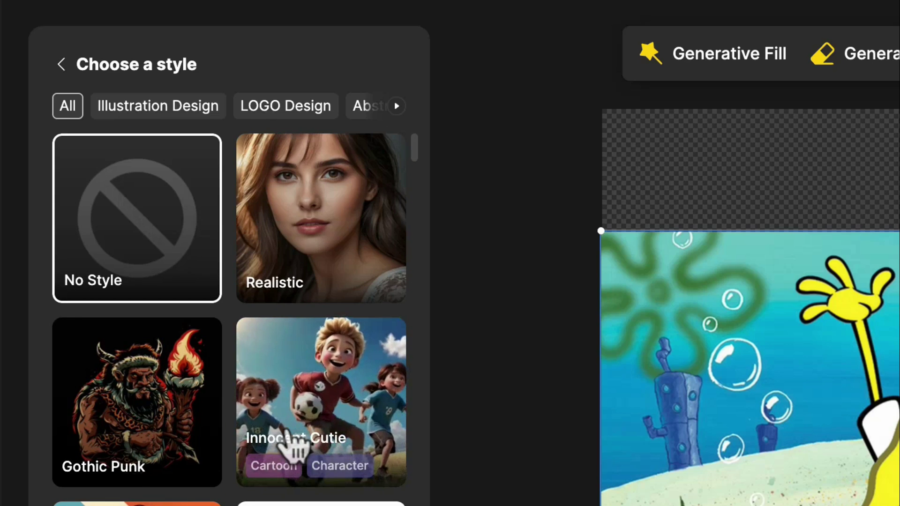
click(313, 234)
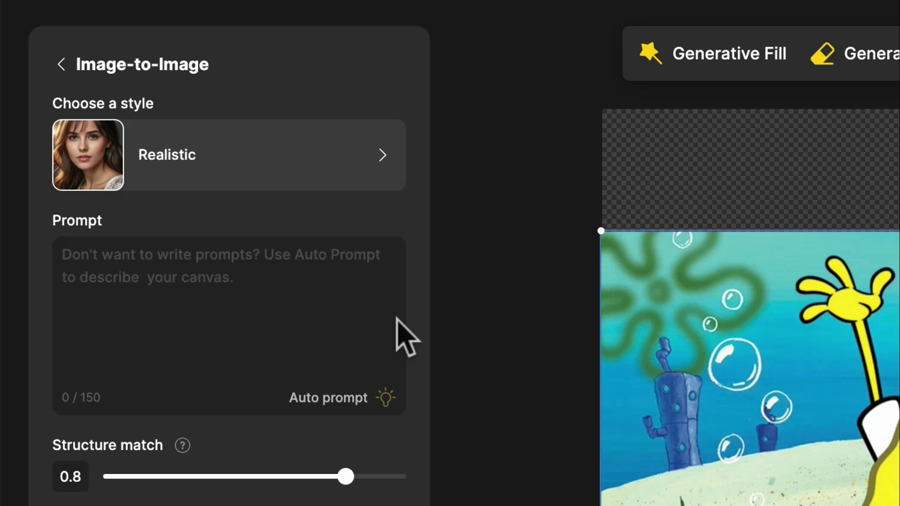
- Auto-prompt a SpongeBob description, generate at structure match 1, then reset structure match to 0.8
click(385, 396)
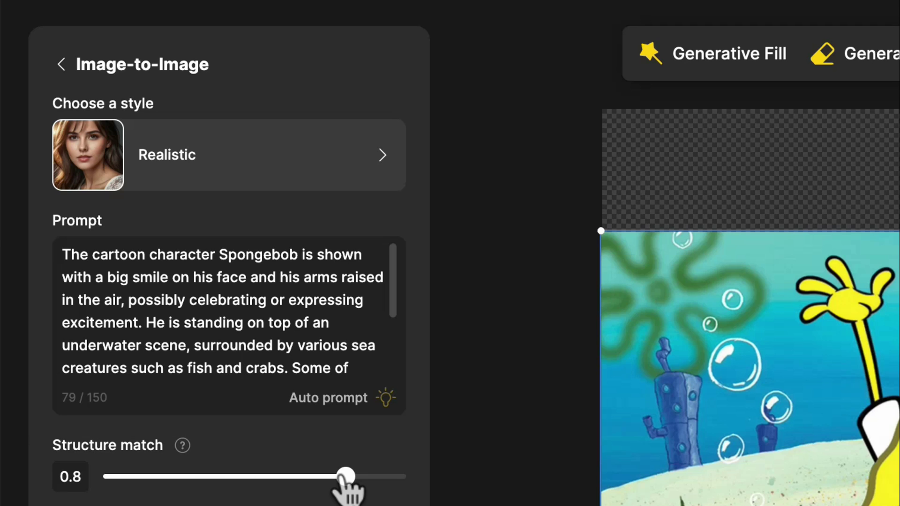
drag(346, 477, 451, 468)
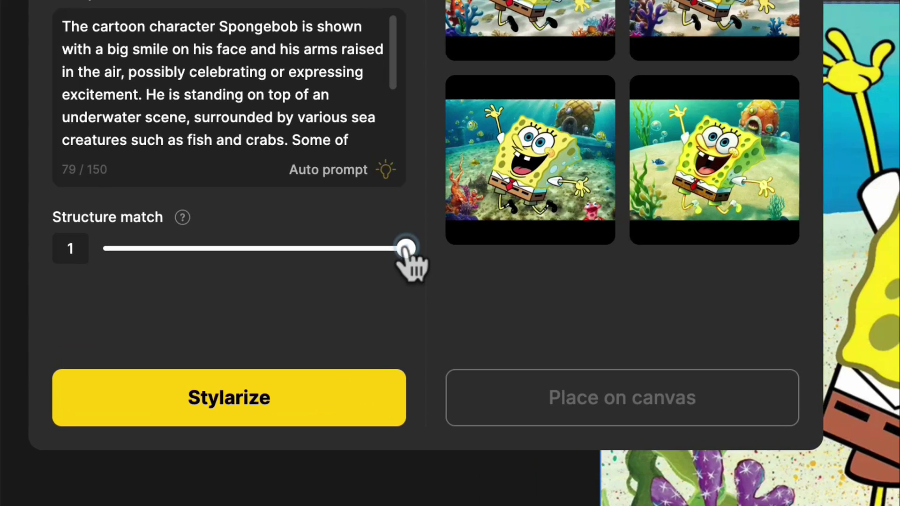
drag(404, 251, 348, 251)
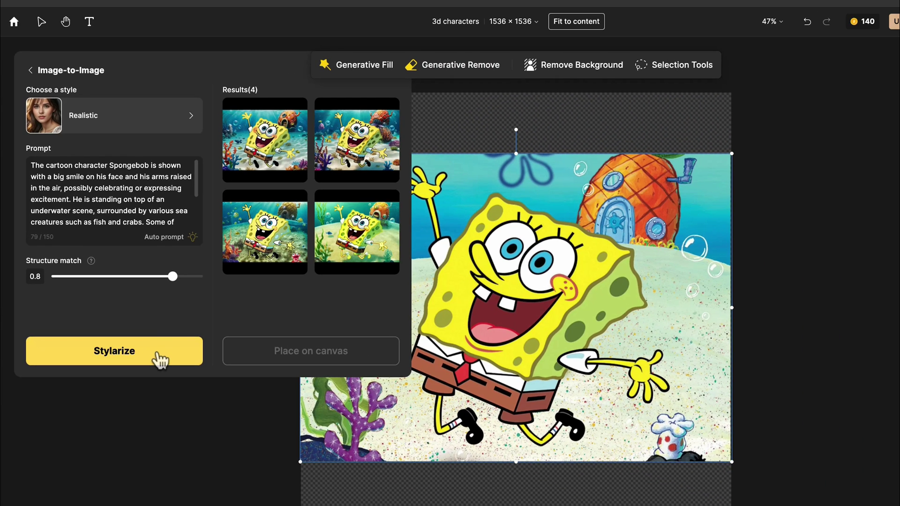
- Stylarize a fresh batch and place the first underwater SpongeBob result on the canvas
click(269, 384)
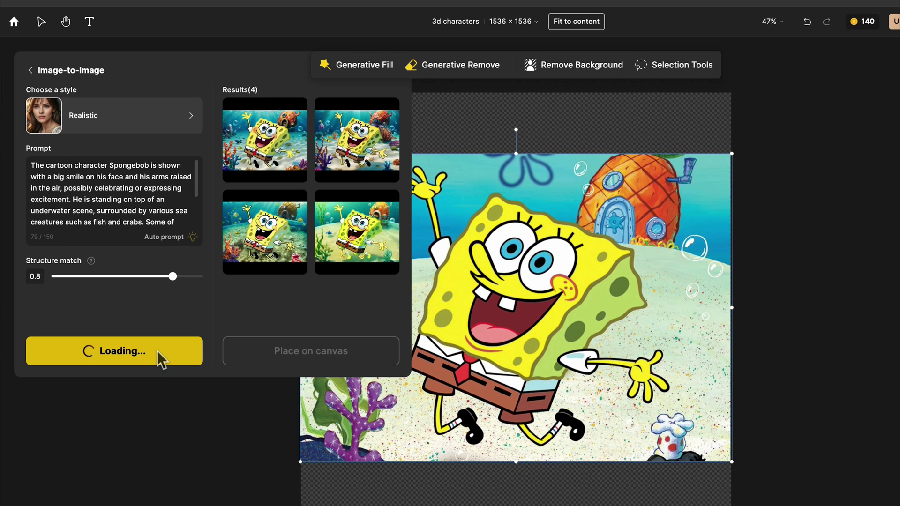
mouse_move(287, 134)
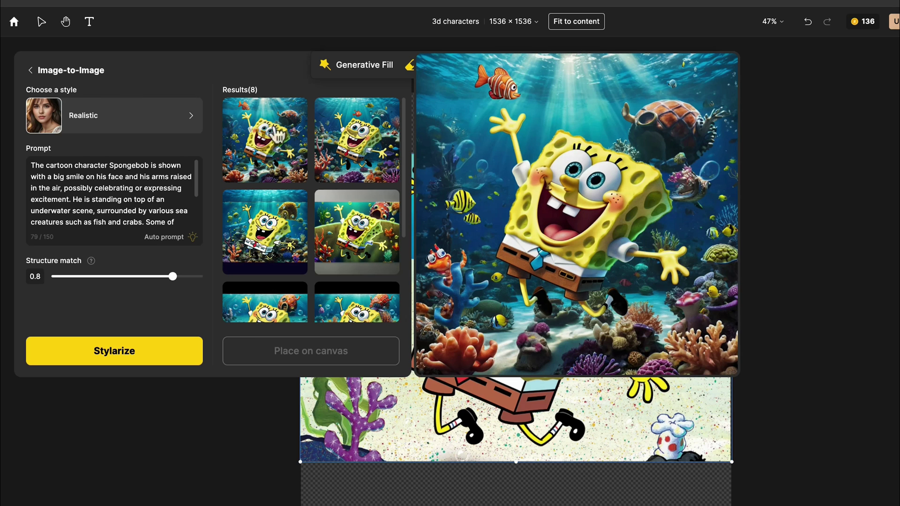
click(305, 135)
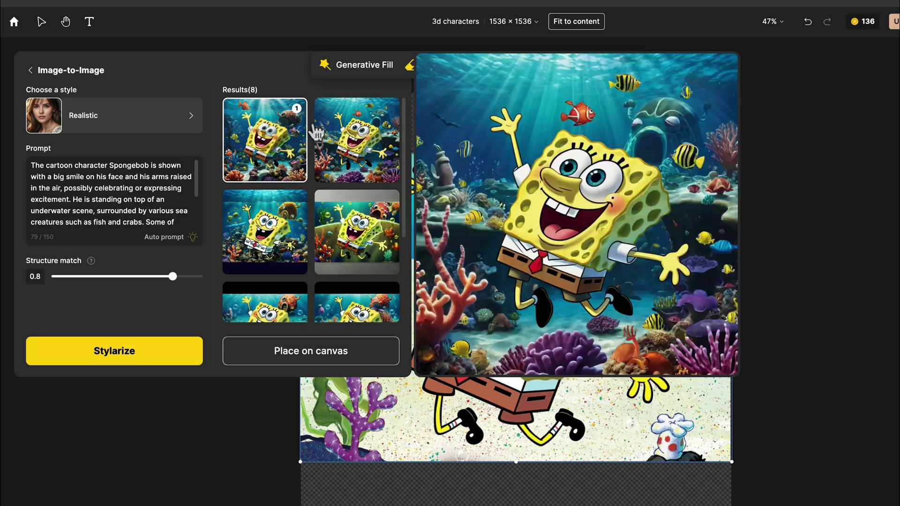
scroll(323, 192, down, 2)
scroll(328, 196, up, 2)
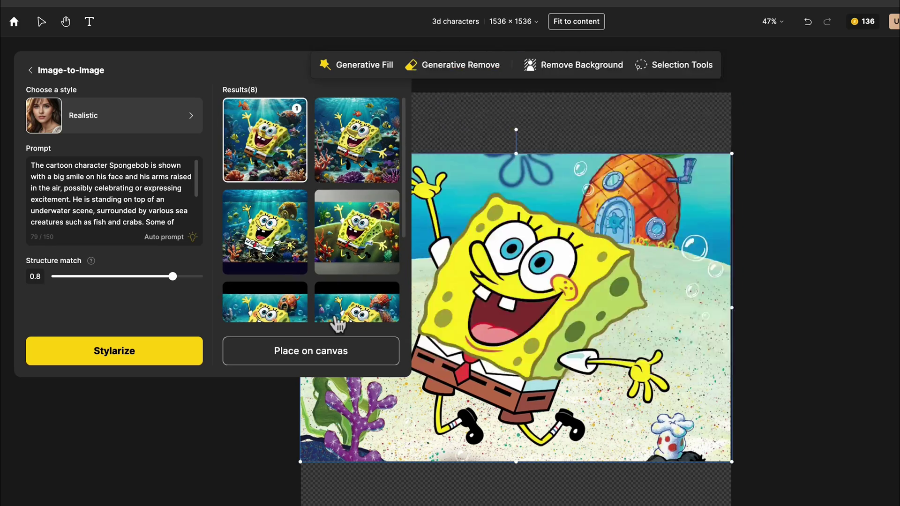
click(317, 359)
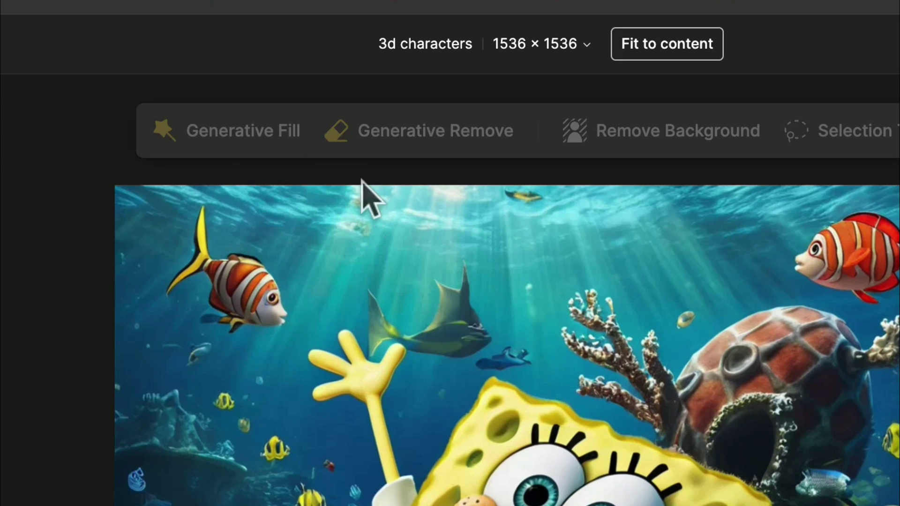
- Mask the open water above SpongeBob and Generative Fill it with 'a gold fish'
click(233, 129)
click(691, 294)
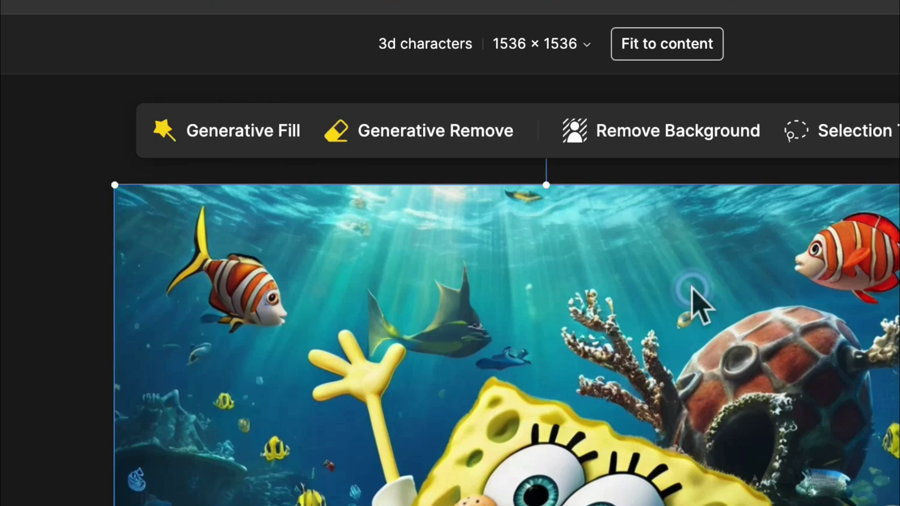
click(238, 134)
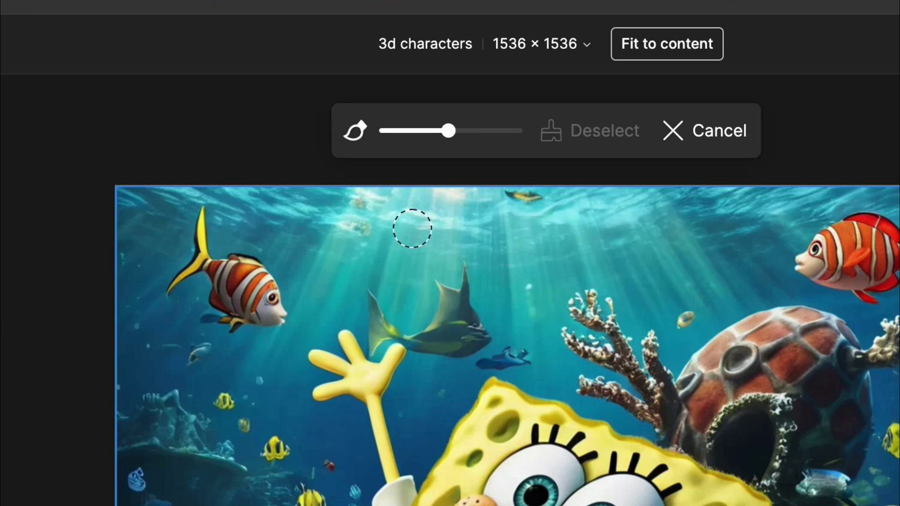
mouse_move(409, 232)
mouse_down()
mouse_move(375, 227)
mouse_move(340, 268)
mouse_move(422, 291)
mouse_move(330, 251)
mouse_move(344, 242)
mouse_move(375, 262)
mouse_up()
click(323, 378)
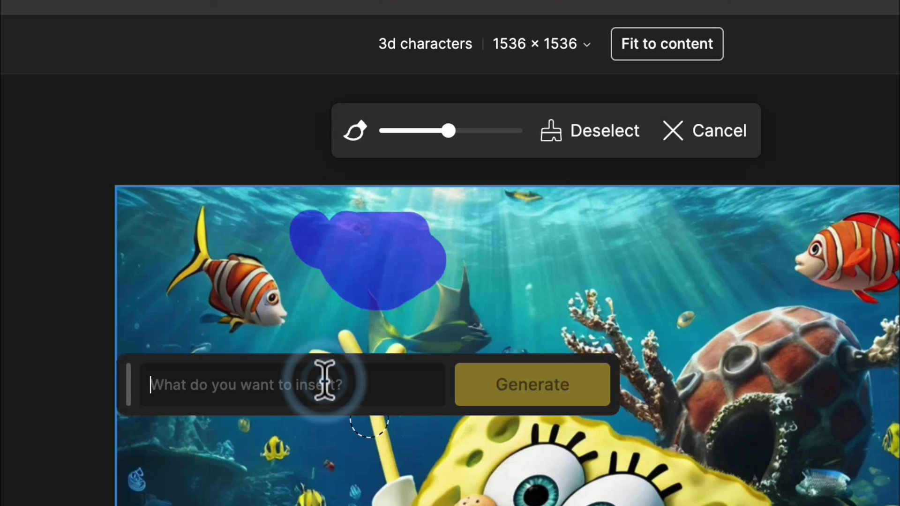
text(a )
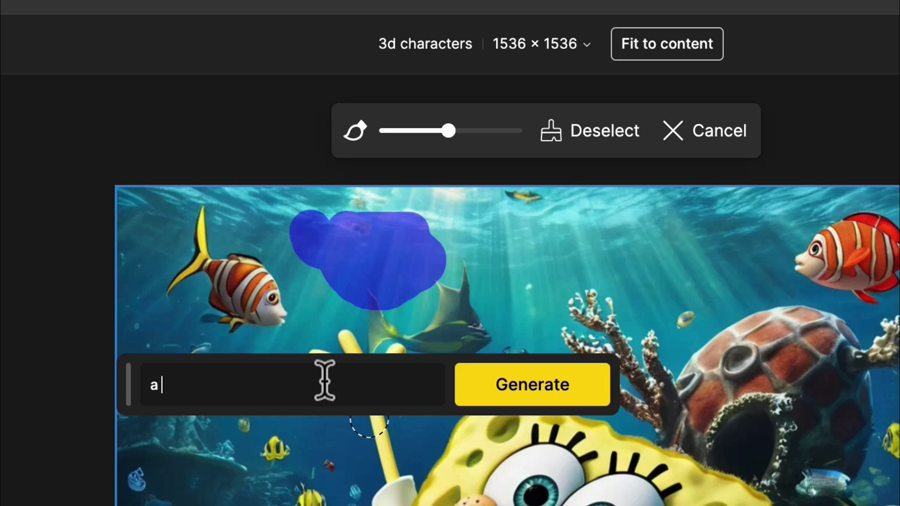
text(gold fish)
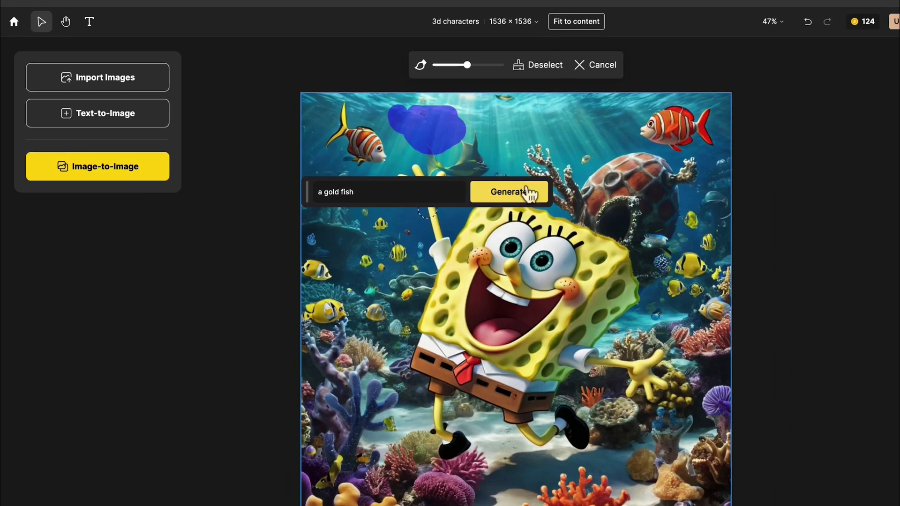
click(558, 384)
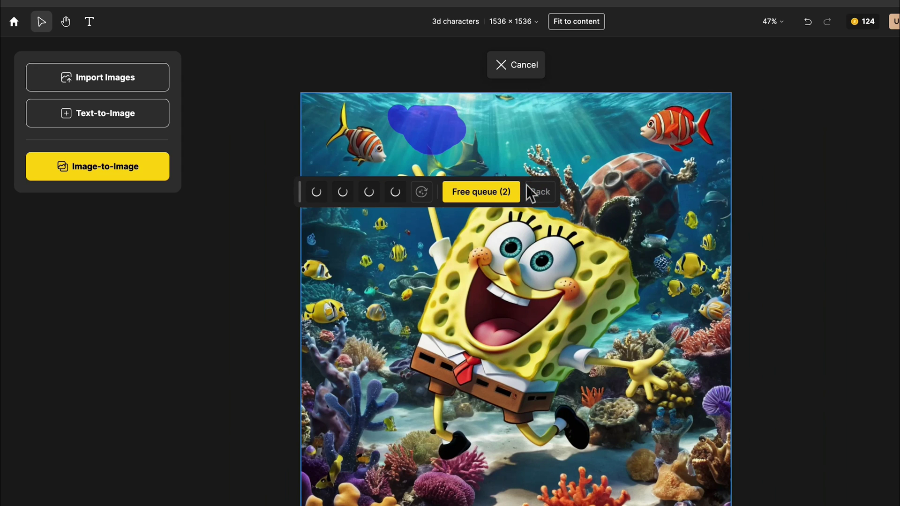
- Compare the gold fish variants and put the first one onto the canvas
click(340, 200)
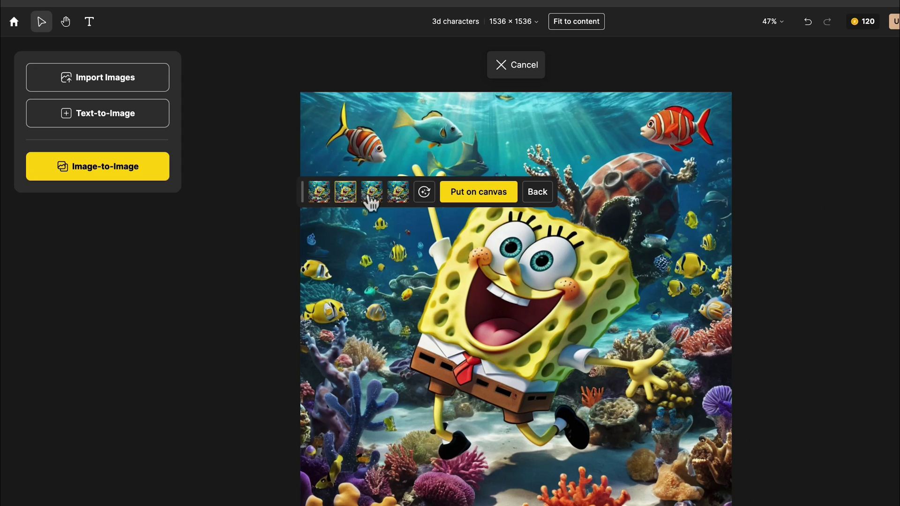
click(343, 198)
click(322, 197)
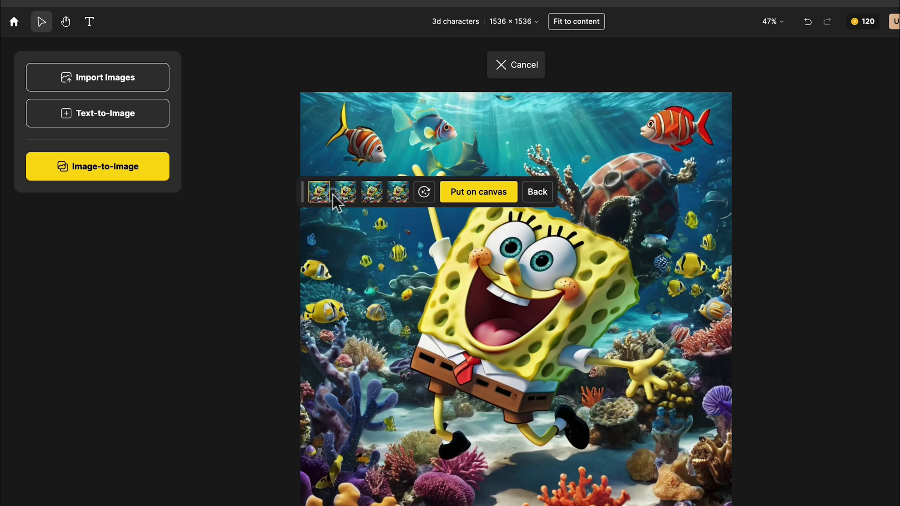
click(324, 196)
click(477, 201)
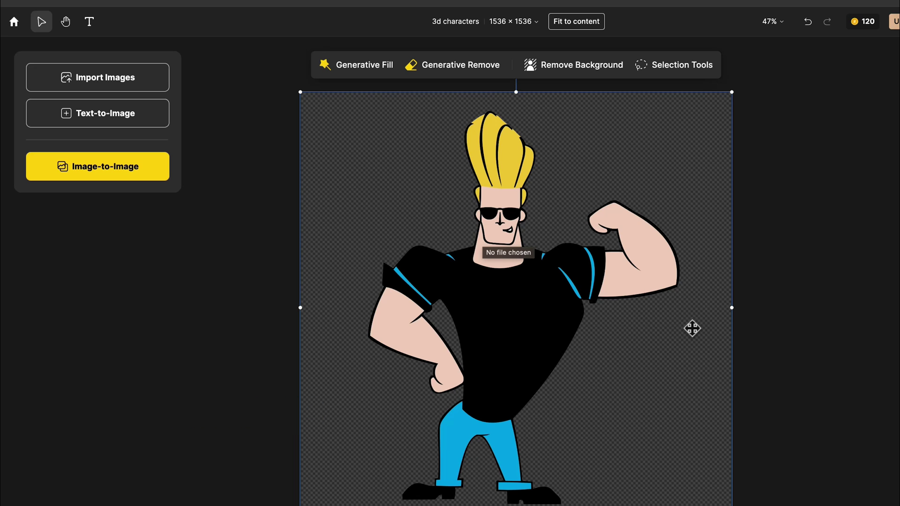
- Select the Johnny Bravo drawing and Stylarize it in Realistic style at structure match 1
click(785, 178)
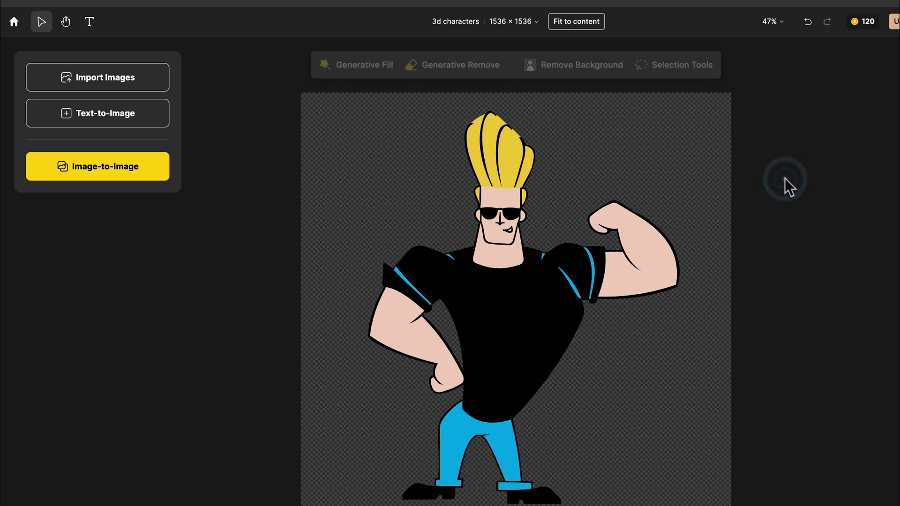
click(522, 244)
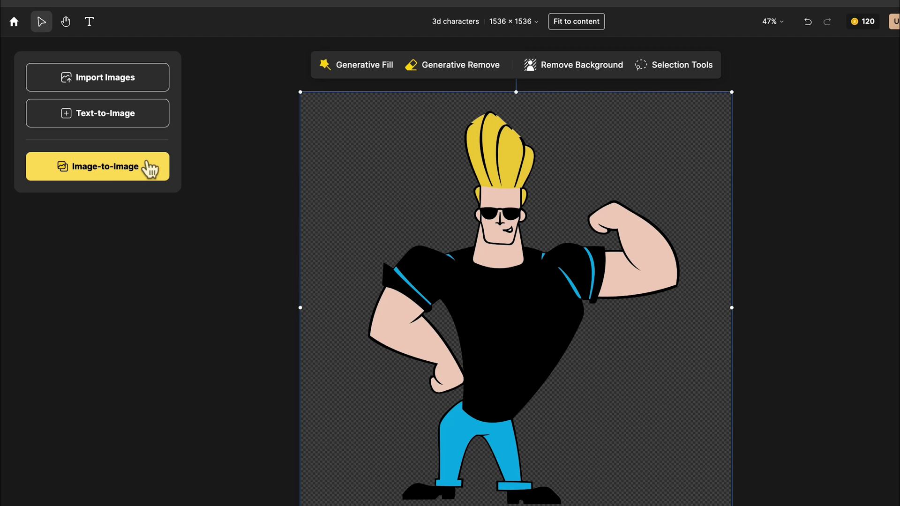
click(101, 176)
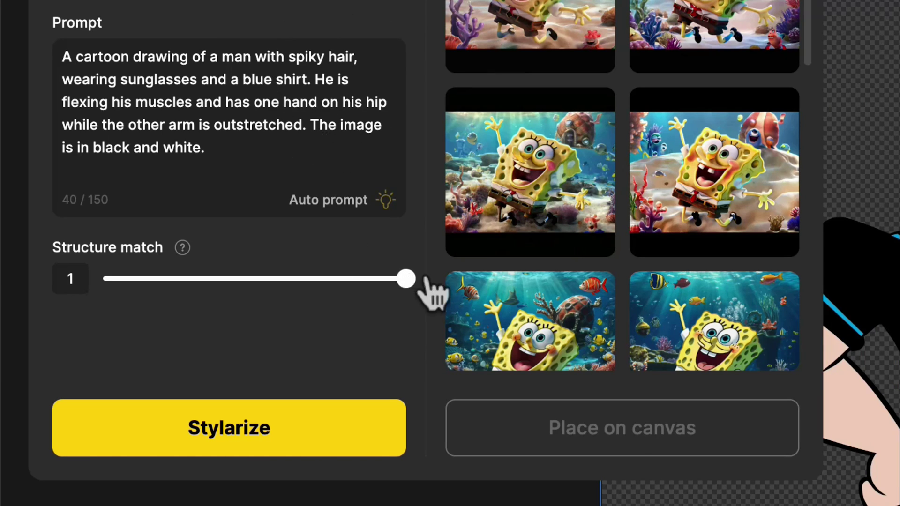
click(345, 411)
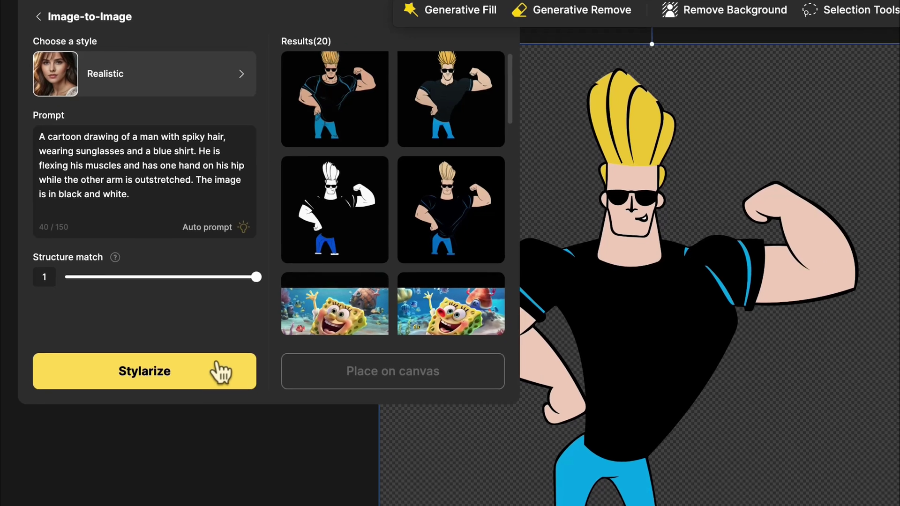
mouse_move(659, 186)
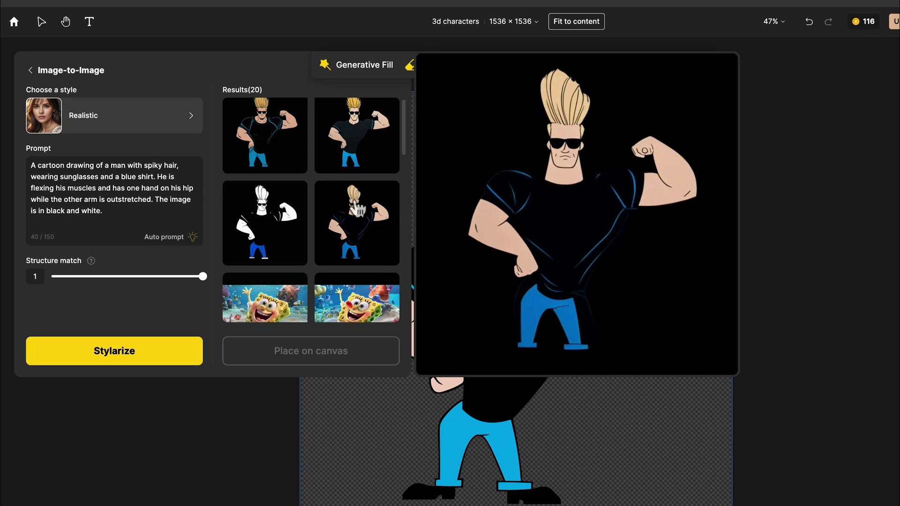
mouse_move(365, 179)
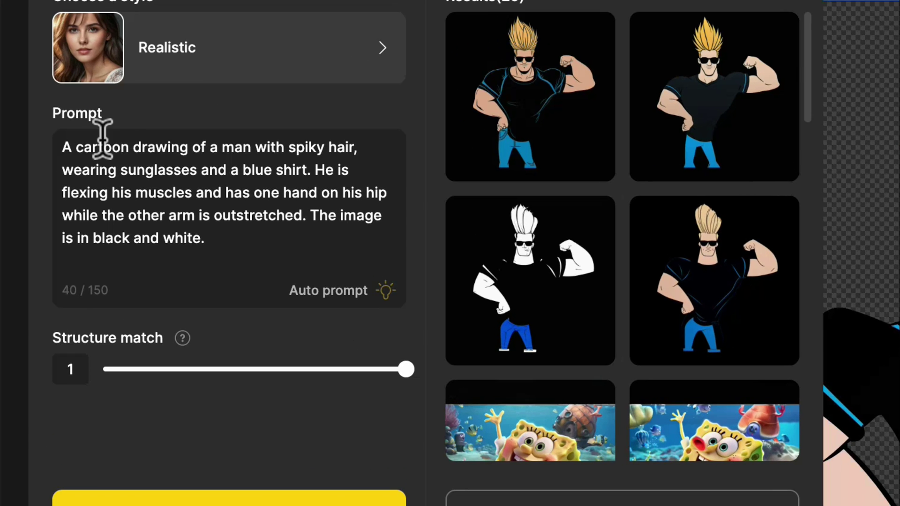
- Replace 'cartoon' in the prompt with '3d character of Johnny Bravo'
double_click(48, 165)
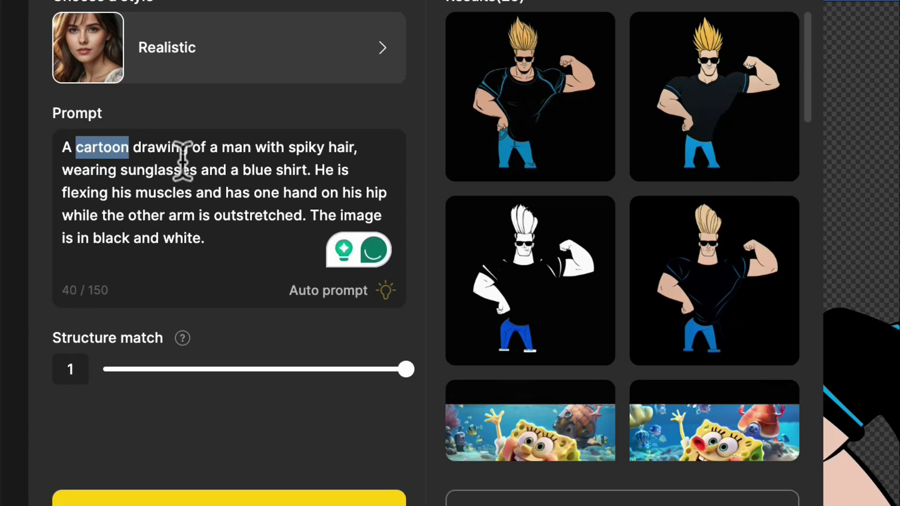
key(BackSpace)
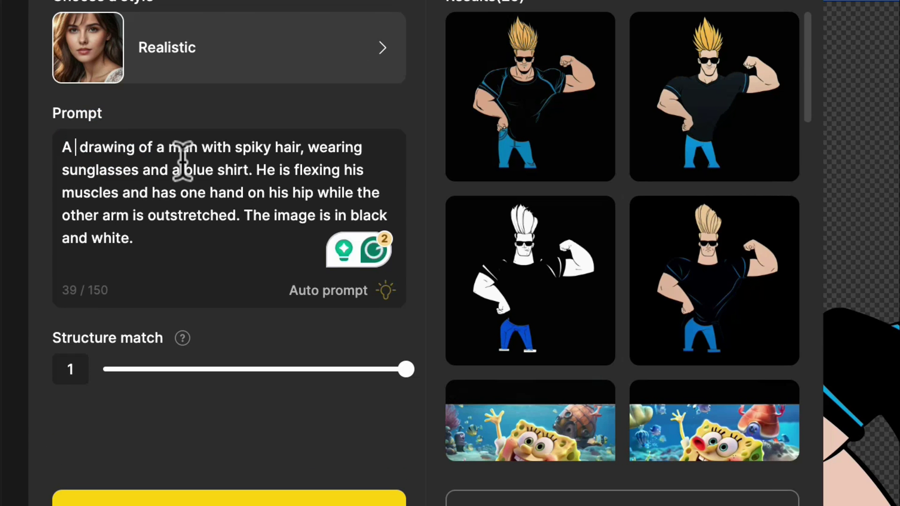
text(3d cha)
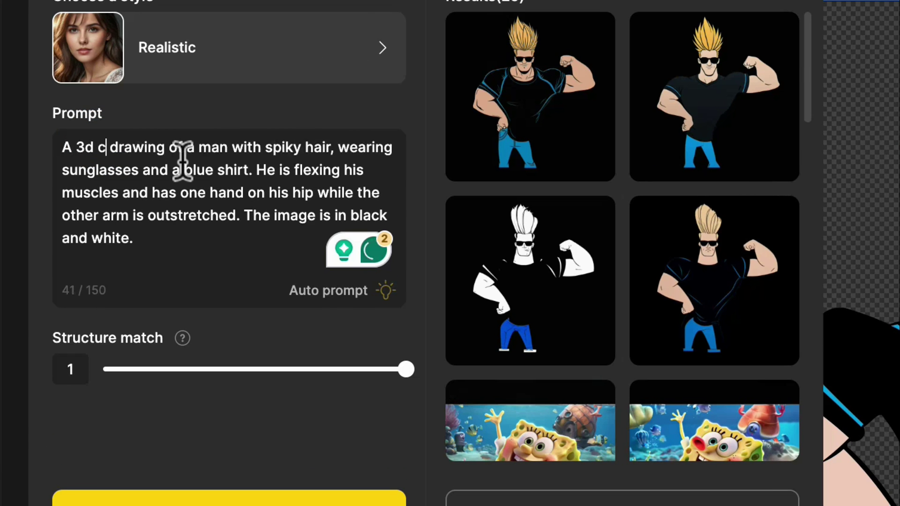
text(racter)
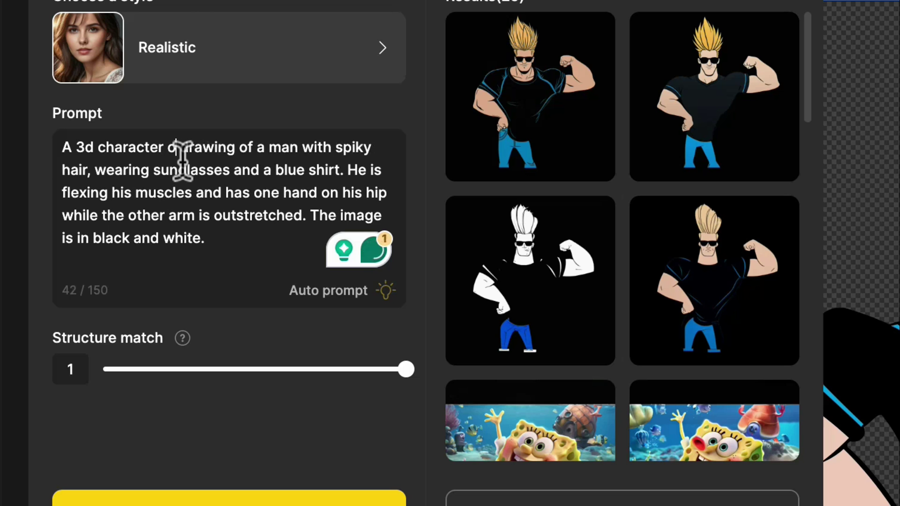
text( of johny bravo)
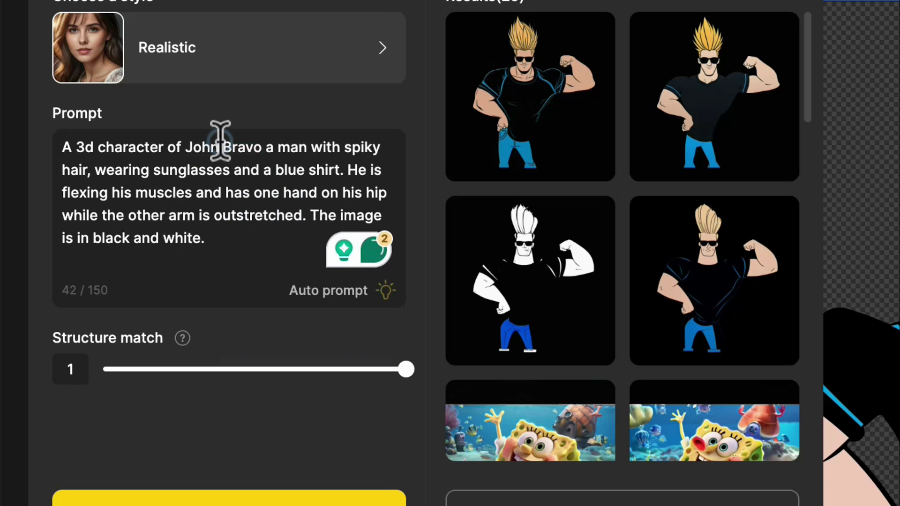
text(ny)
click(214, 193)
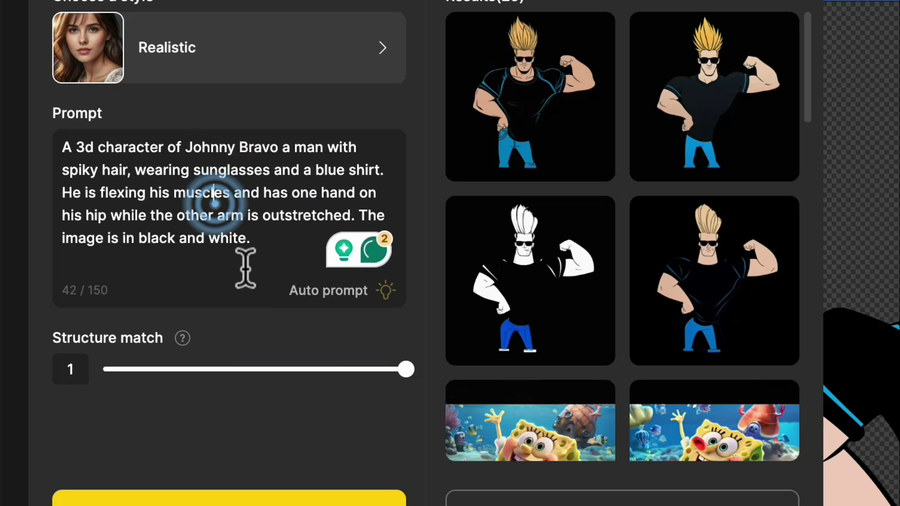
- Generate new 3D Johnny Bravo results and place results 1 and 2 on the canvas
click(316, 501)
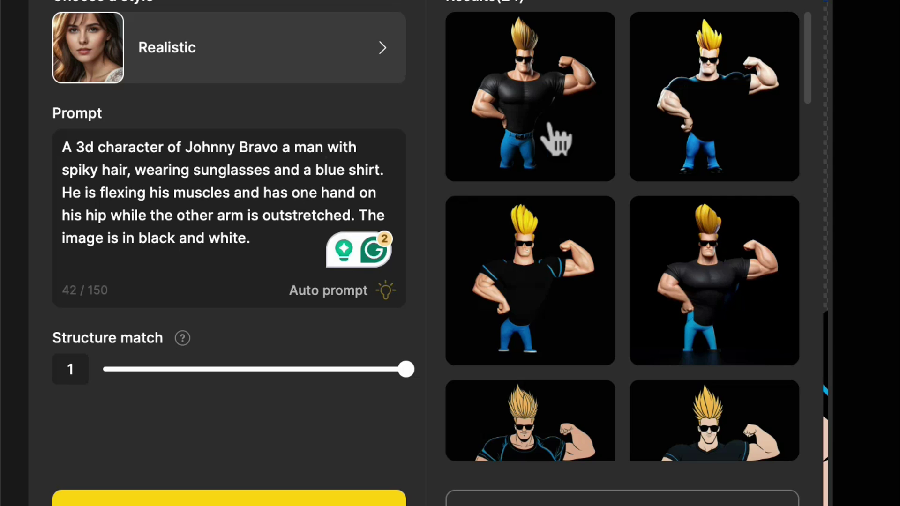
click(746, 145)
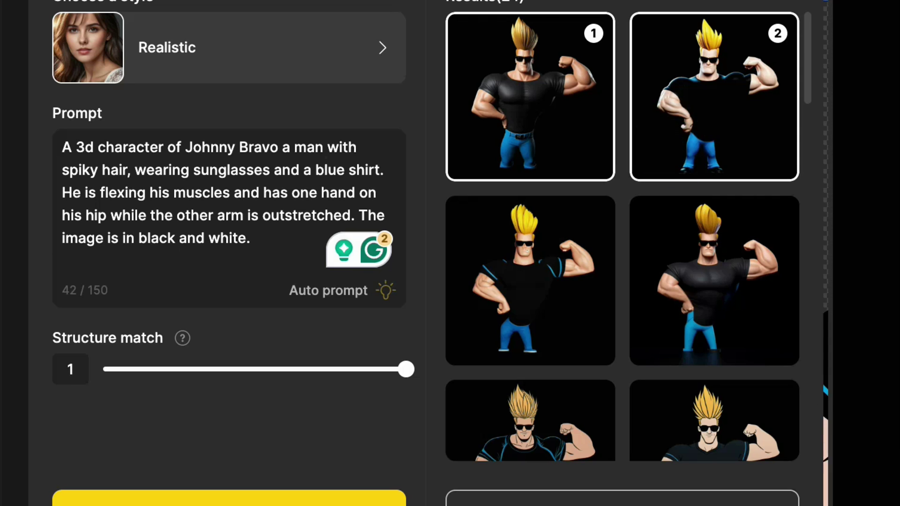
click(656, 498)
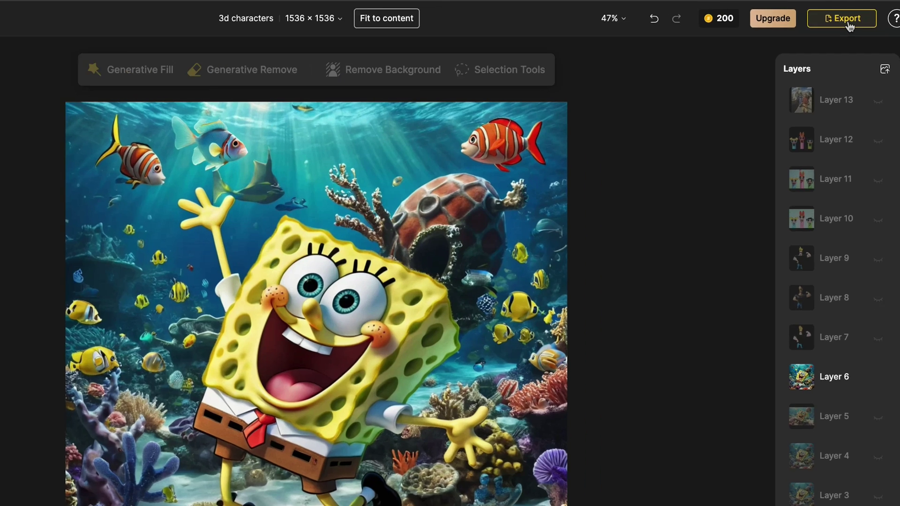
- Open the Export options for the image, targeting PNG at 1x upscale
click(848, 21)
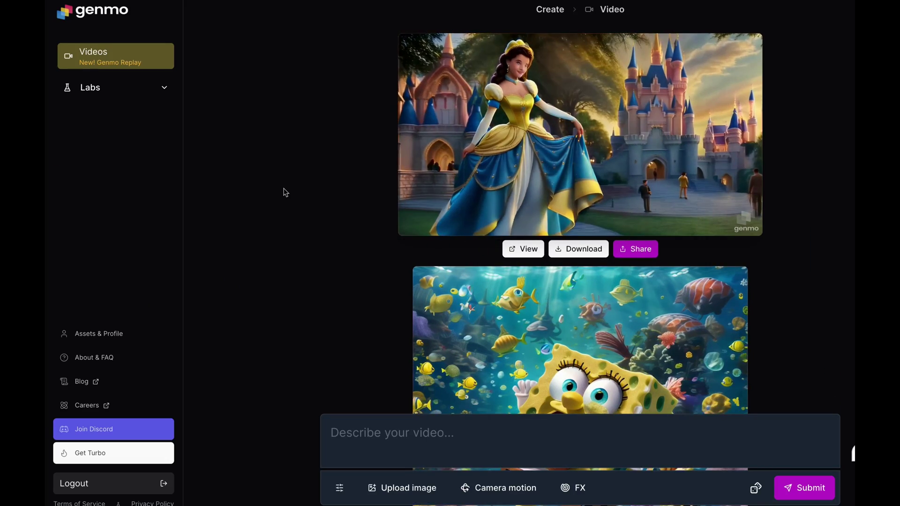
- Scroll down the Genmo video feed past the SpongeBob and princess-at-castle clips
scroll(285, 192, down, 2)
scroll(285, 192, down, 2)
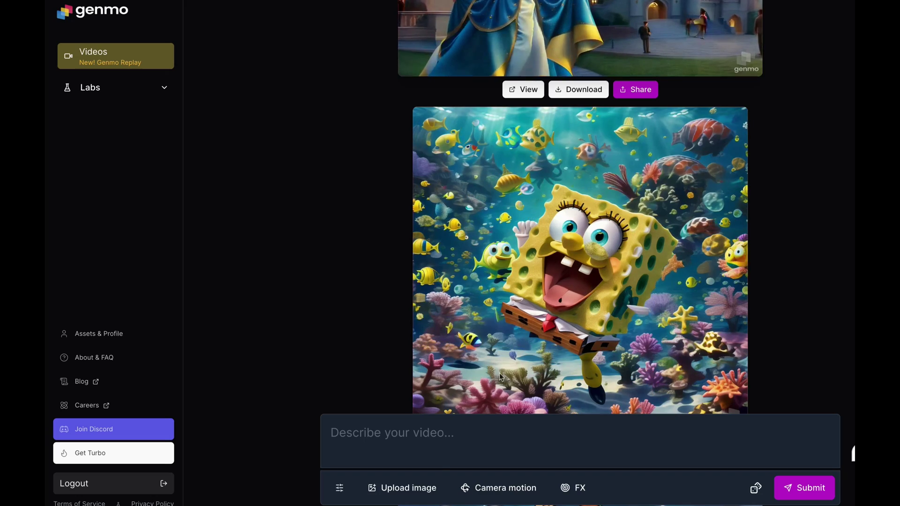
- Attach the cartoon boy picture to the Genmo prompt
click(401, 488)
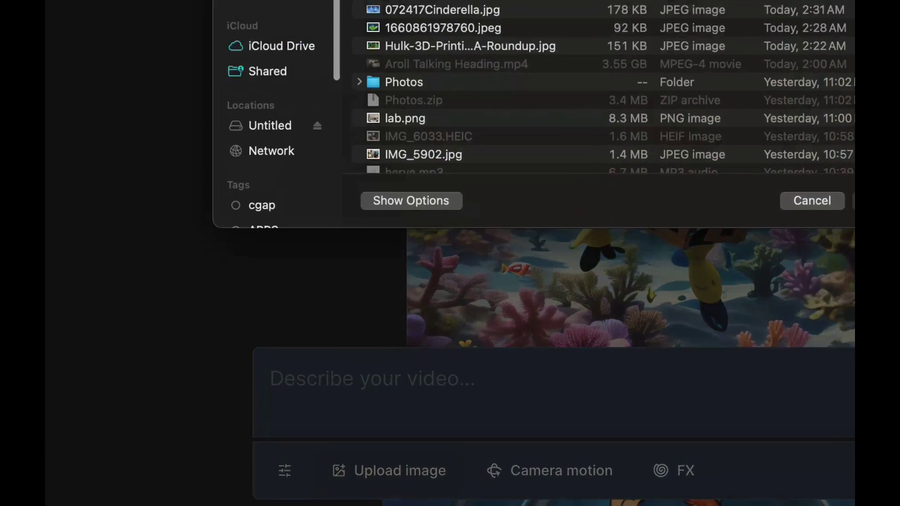
key(Return)
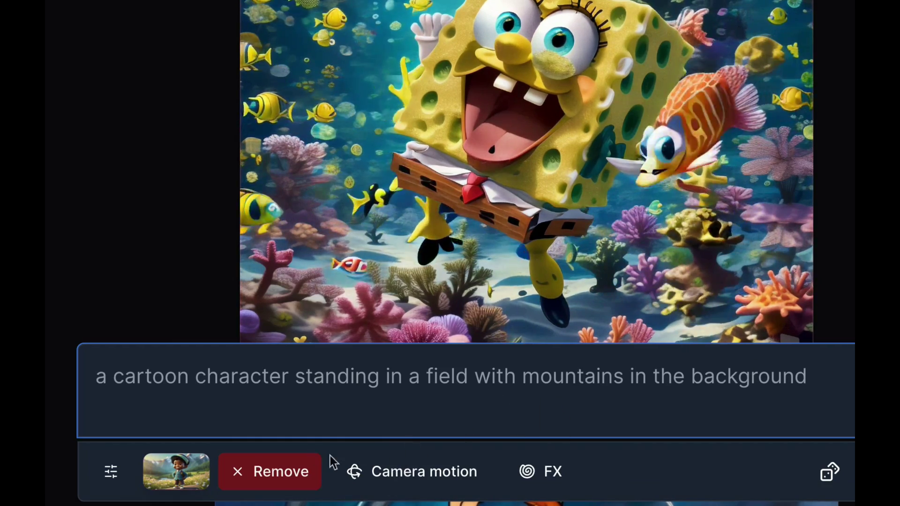
- Set Preserve to 86% in Genmo's video settings, briefly checking the Camera motion options
click(112, 473)
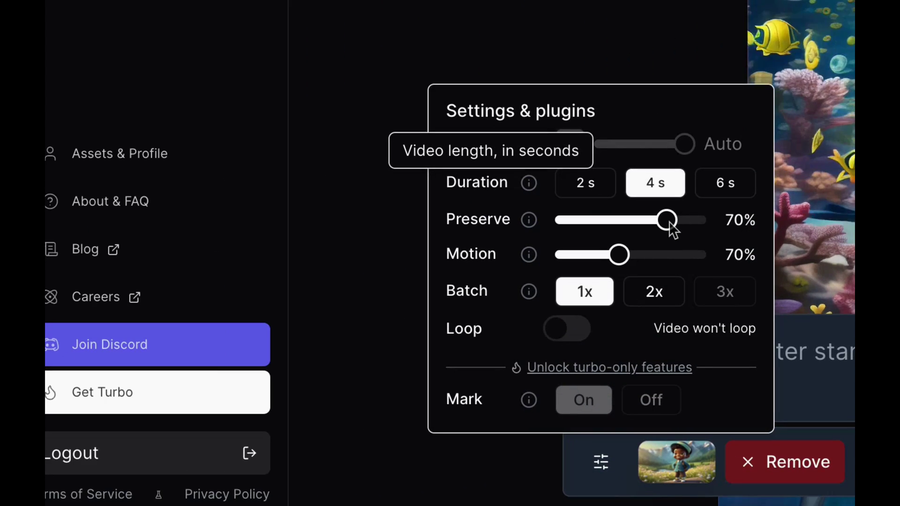
drag(692, 223, 699, 224)
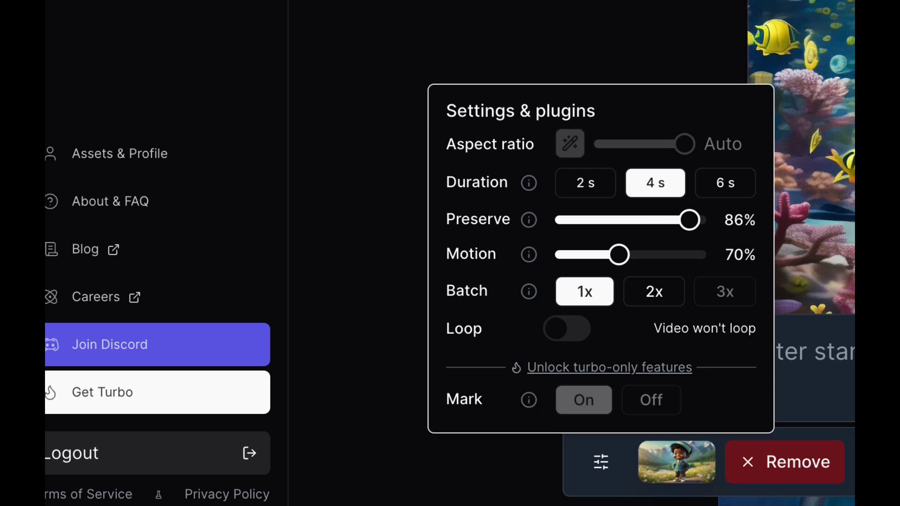
click(804, 462)
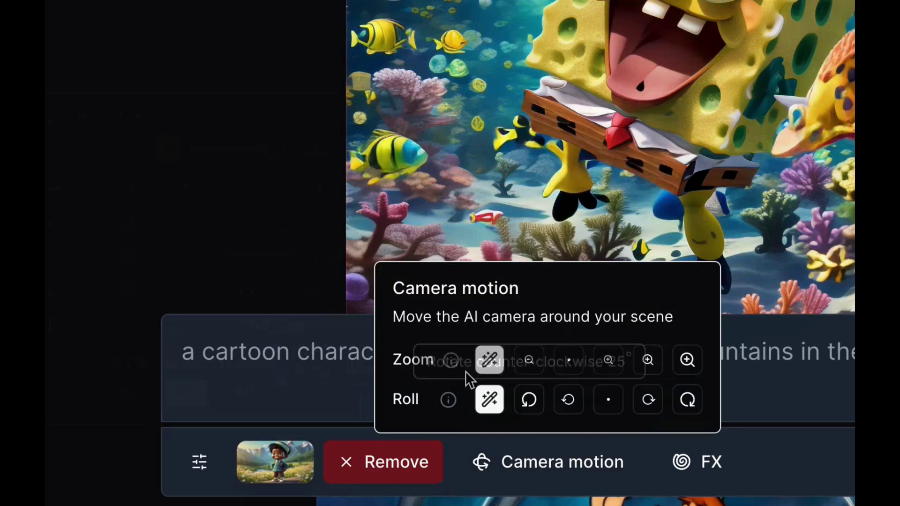
click(773, 398)
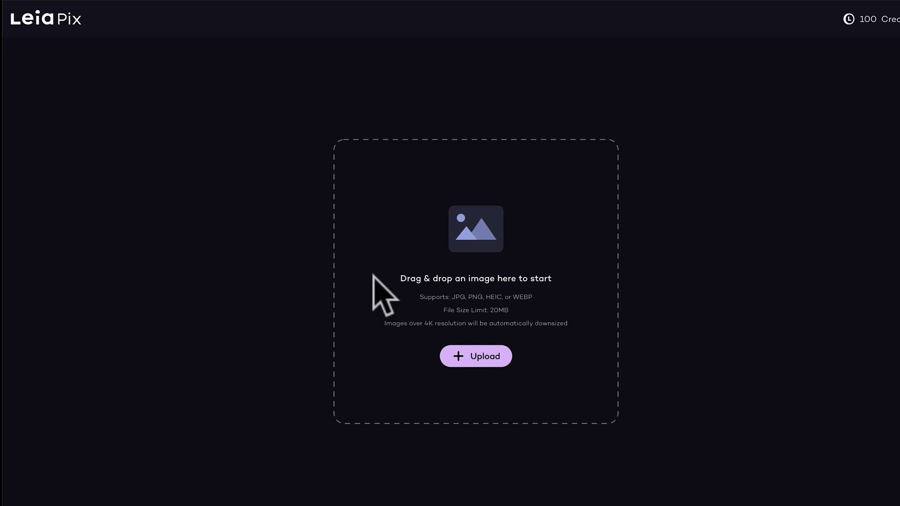
- Upload the 3D SpongeBob underwater image to LeiaPix
click(503, 293)
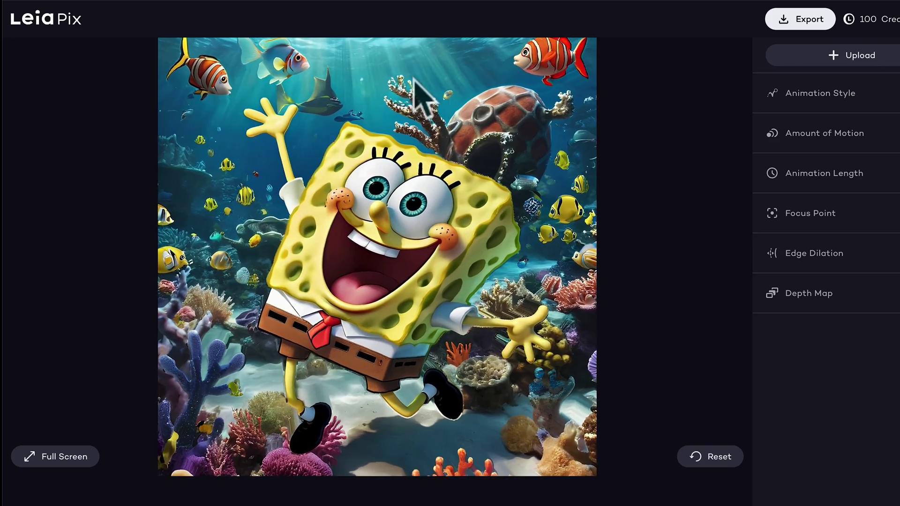
- Expand Amount of Motion (40%) and Animation Style (Perspective) in LeiaPix's side panel
click(891, 133)
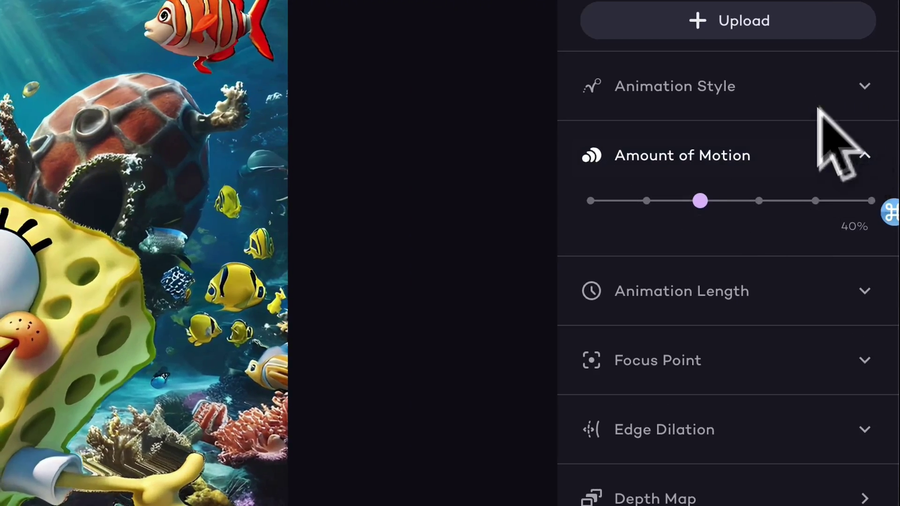
click(866, 89)
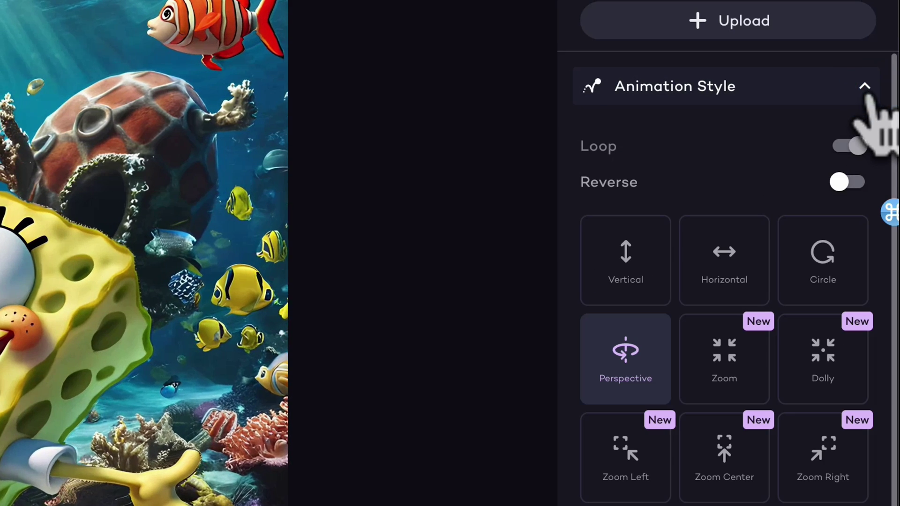